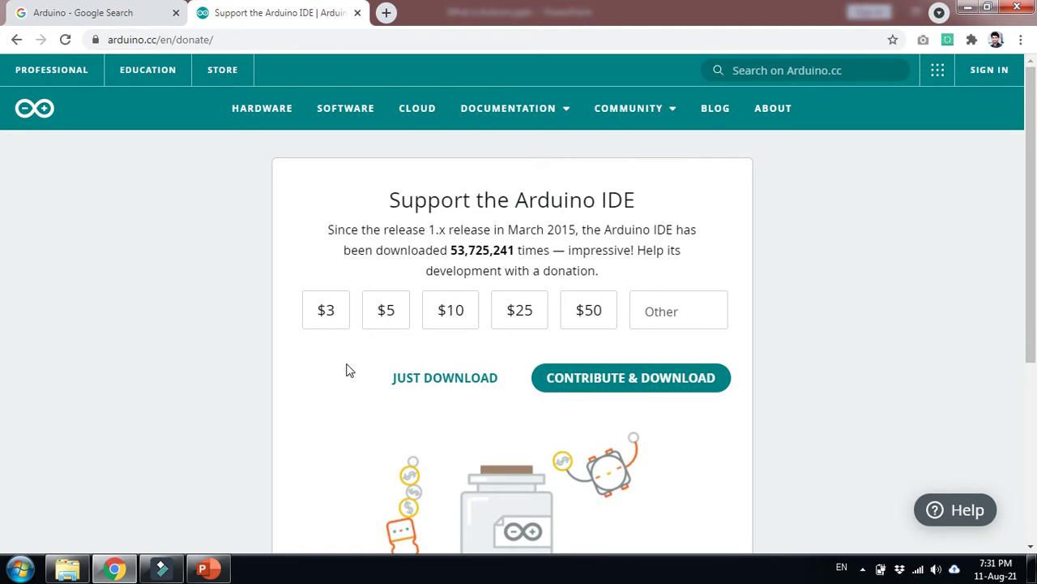
- Start the Arduino 1.8.15 Windows ZIP download without donating, pausing and cancelling it midway
click(419, 388)
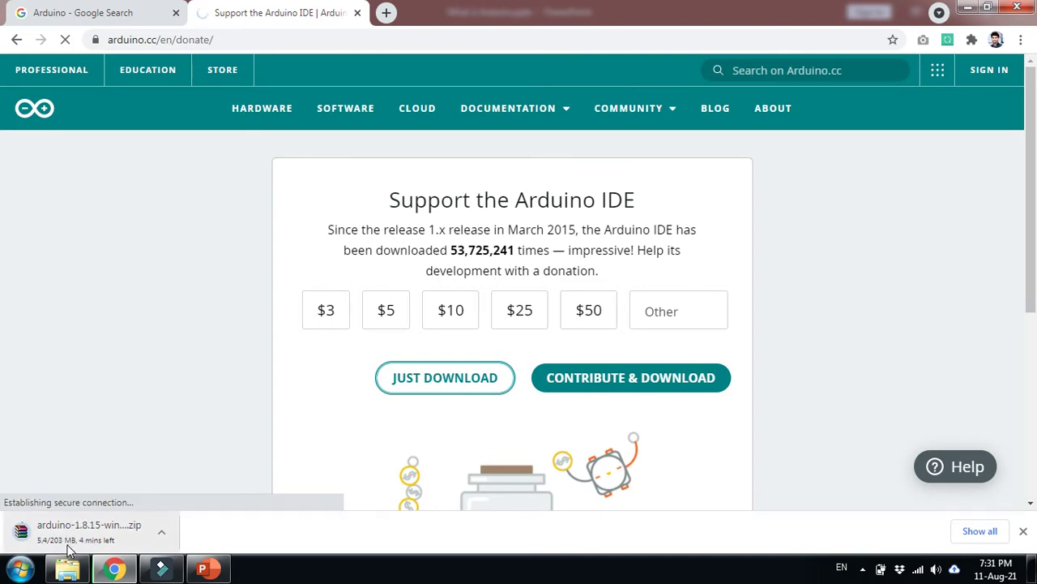
right_click(114, 531)
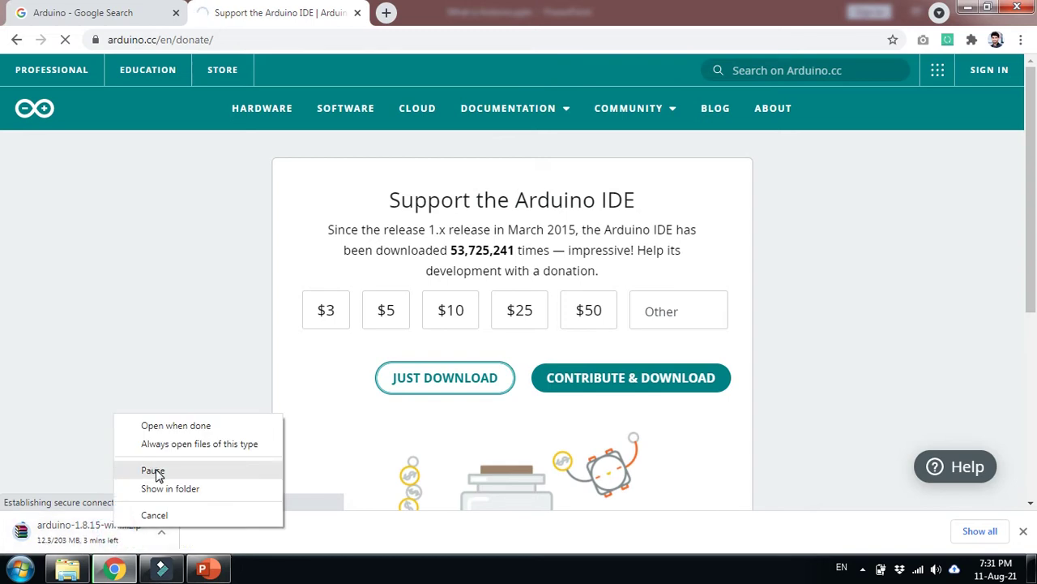
click(156, 471)
right_click(88, 530)
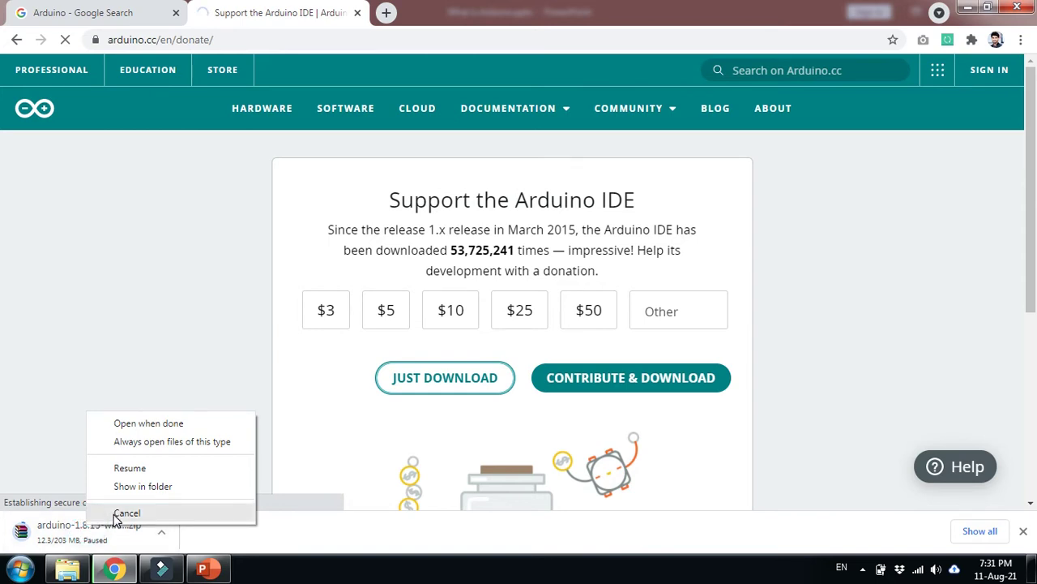
click(118, 513)
- Switch to File Explorer and locate arduino-1.8.15-windows.zip in the Downloads folder
click(79, 561)
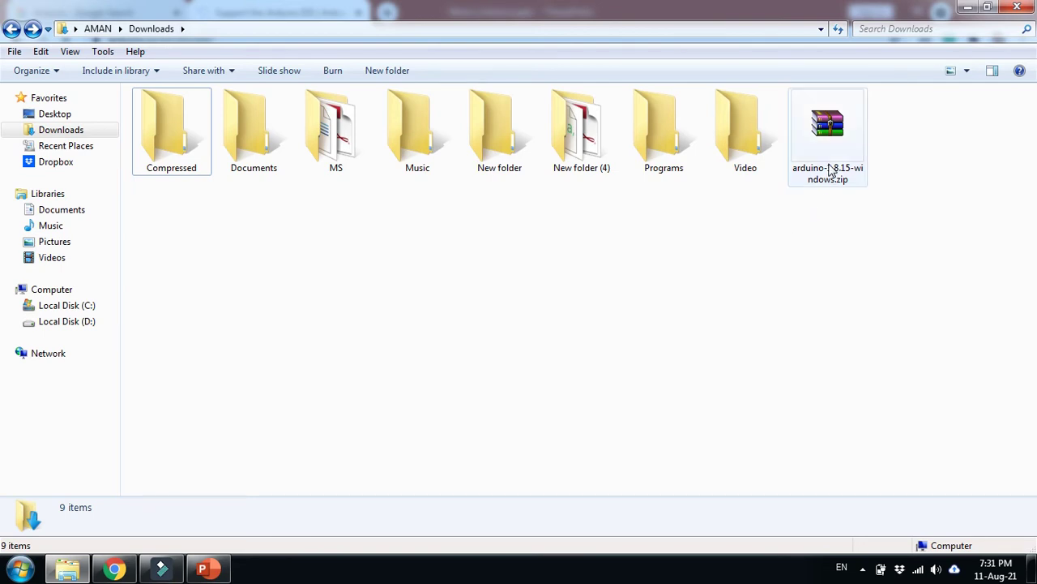
click(828, 162)
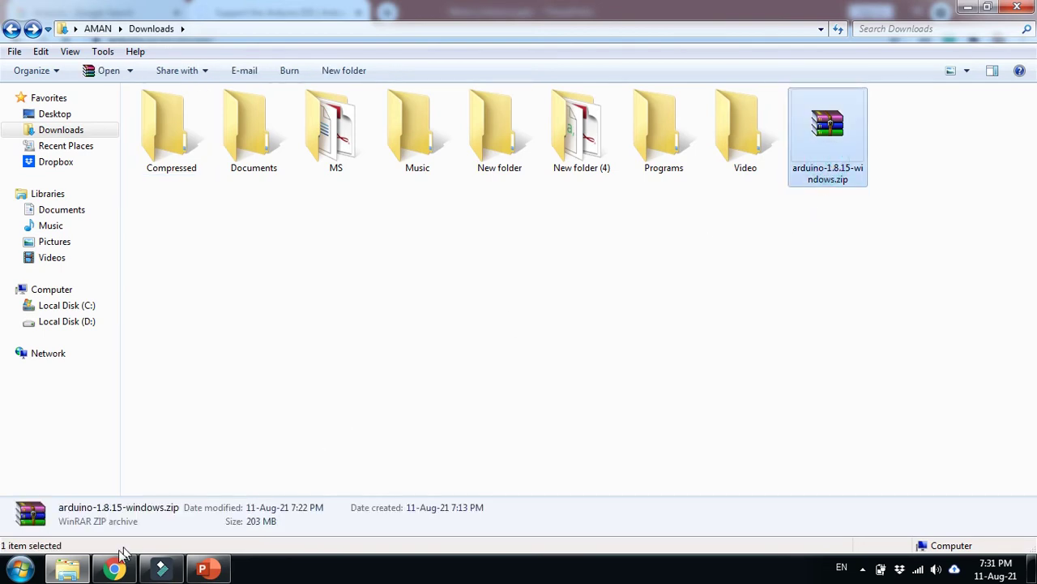
- Switch back to Chrome, start the Arduino IDE download again without donating and cancel it
click(114, 568)
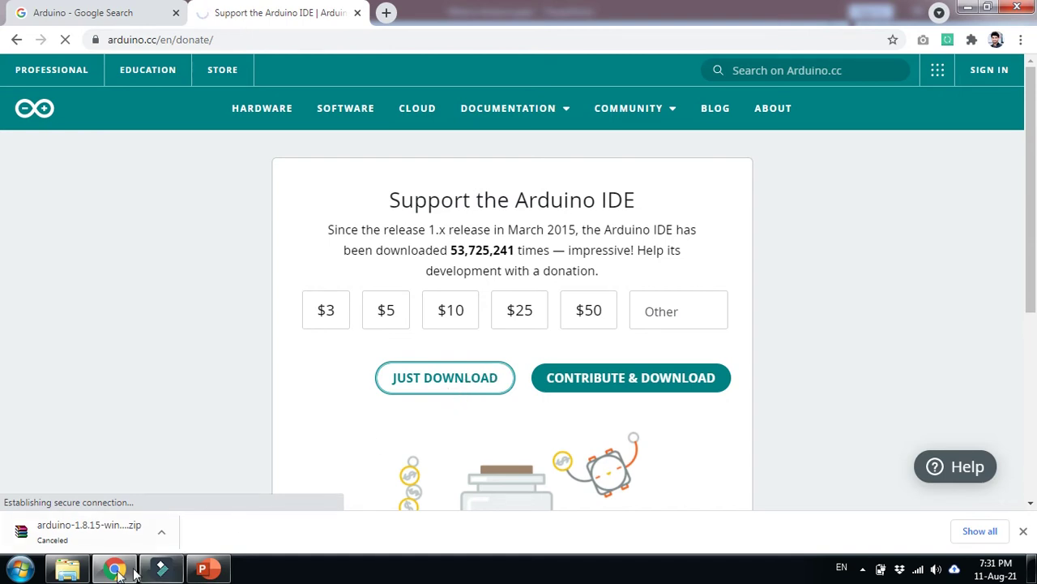
click(447, 381)
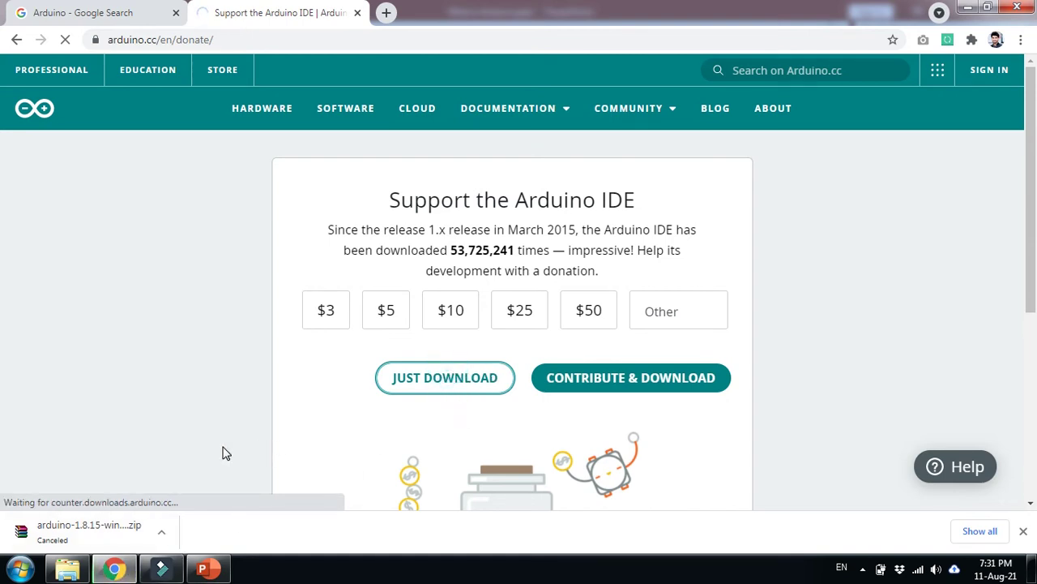
right_click(57, 523)
click(99, 512)
- Return to the Downloads folder in File Explorer, refresh it and select arduino-1.8.15-windows.zip
click(67, 567)
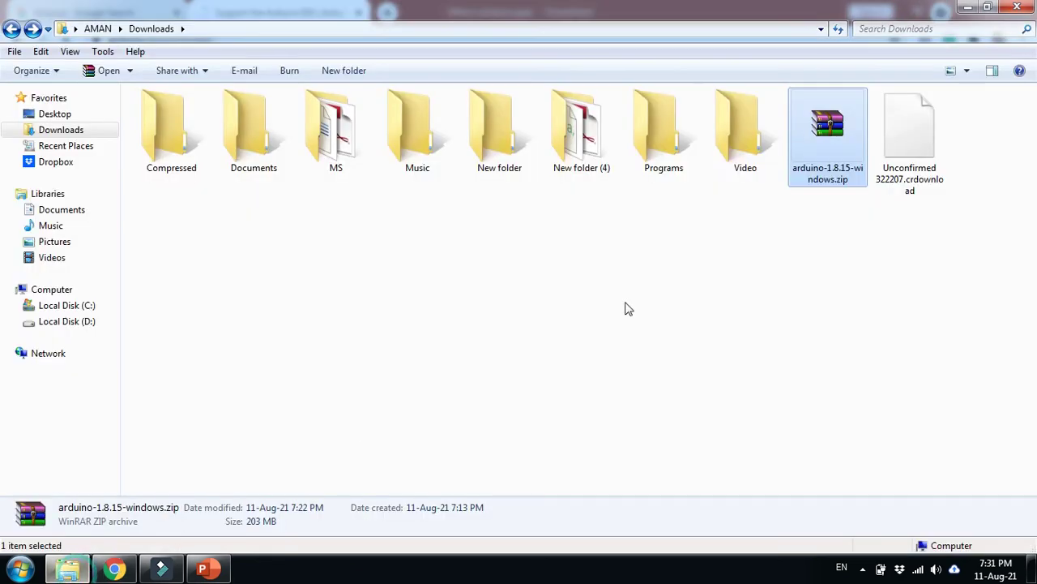
right_click(840, 241)
click(856, 298)
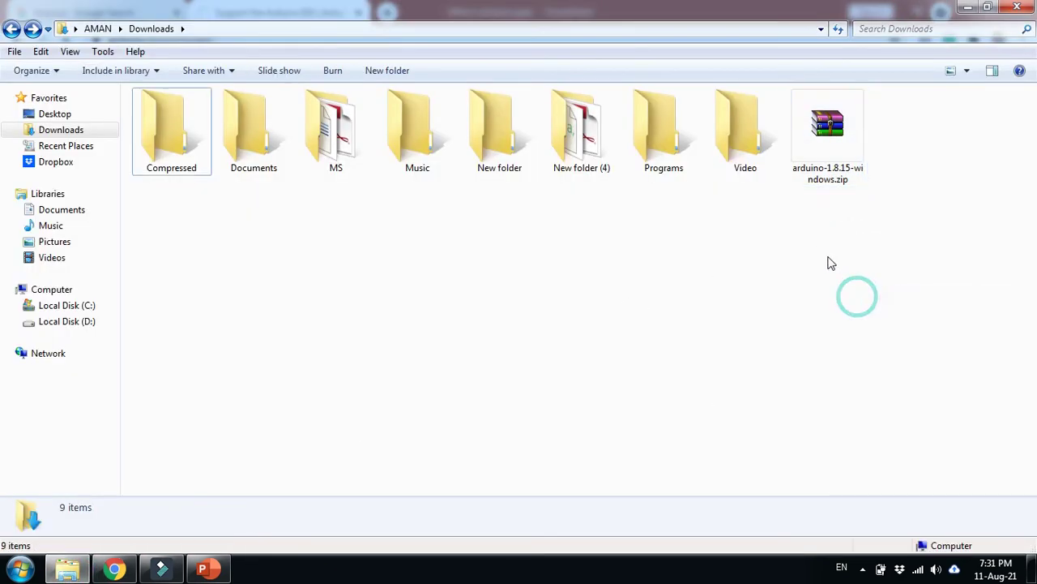
click(823, 180)
right_click(810, 160)
click(834, 165)
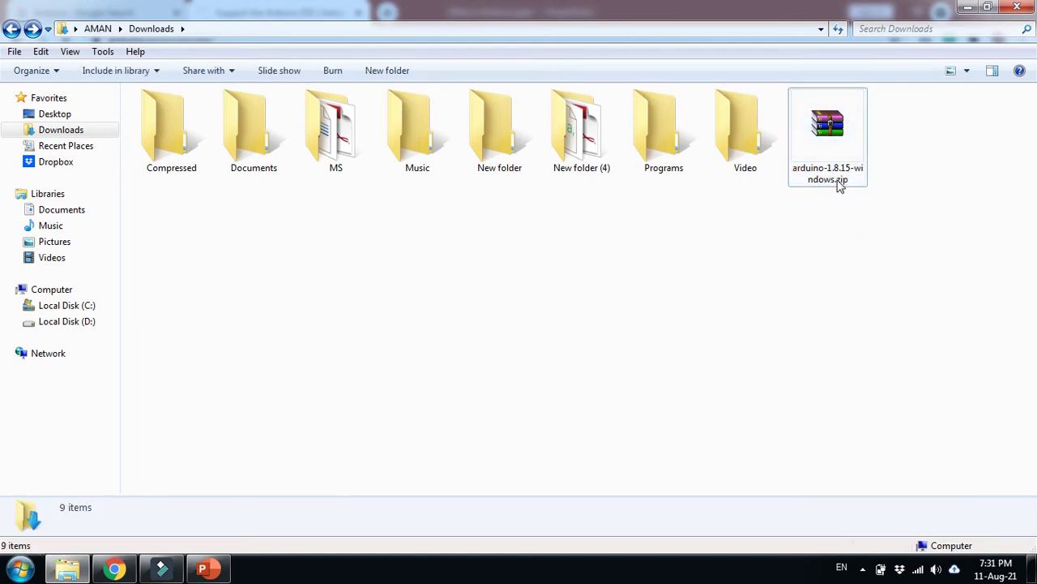
click(852, 171)
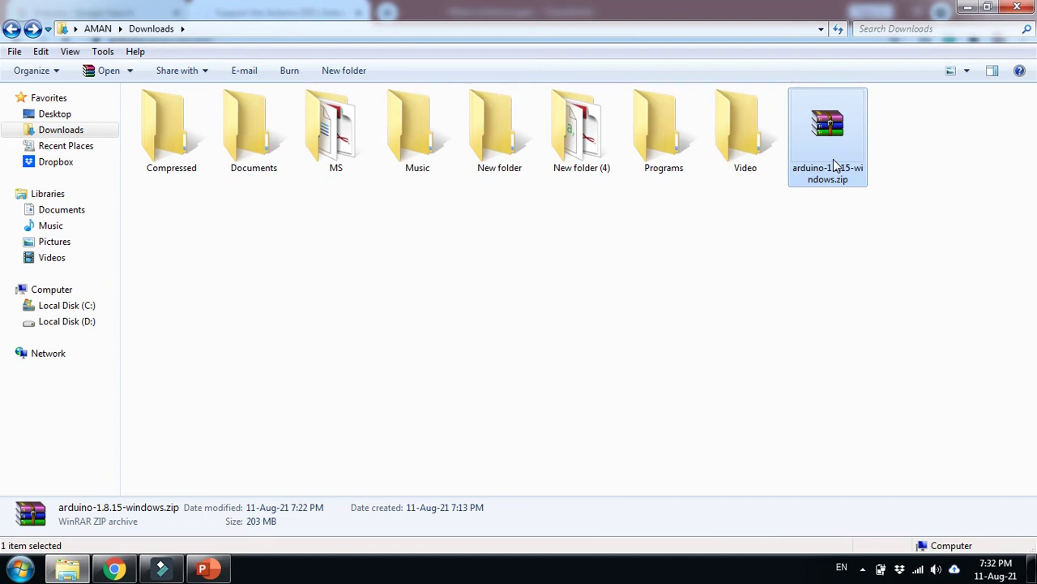
- Open arduino-1.8.15-windows.zip in WinRAR to examine its contents and close the archive window
right_click(834, 166)
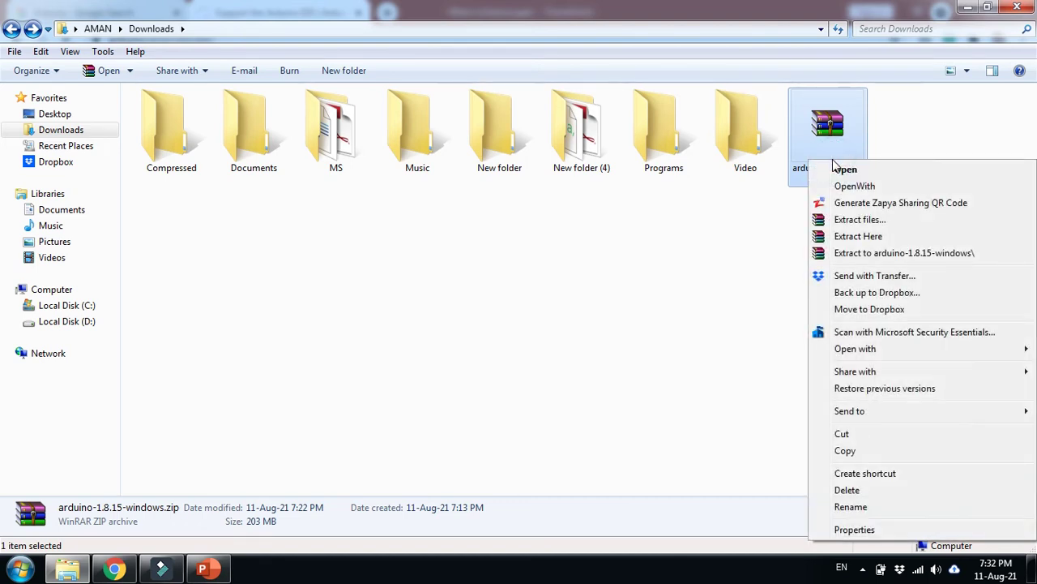
click(837, 168)
right_click(835, 167)
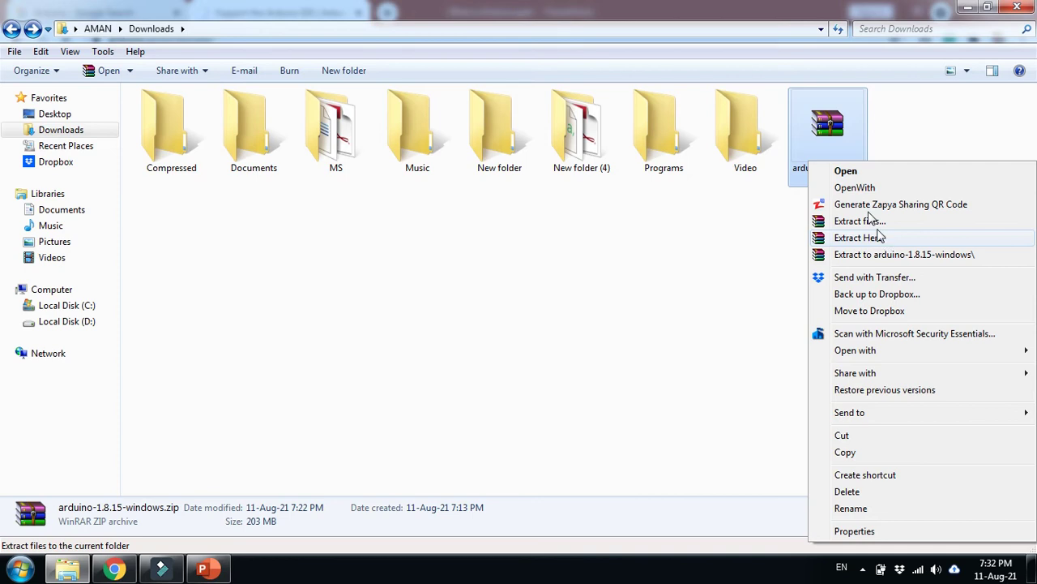
click(847, 171)
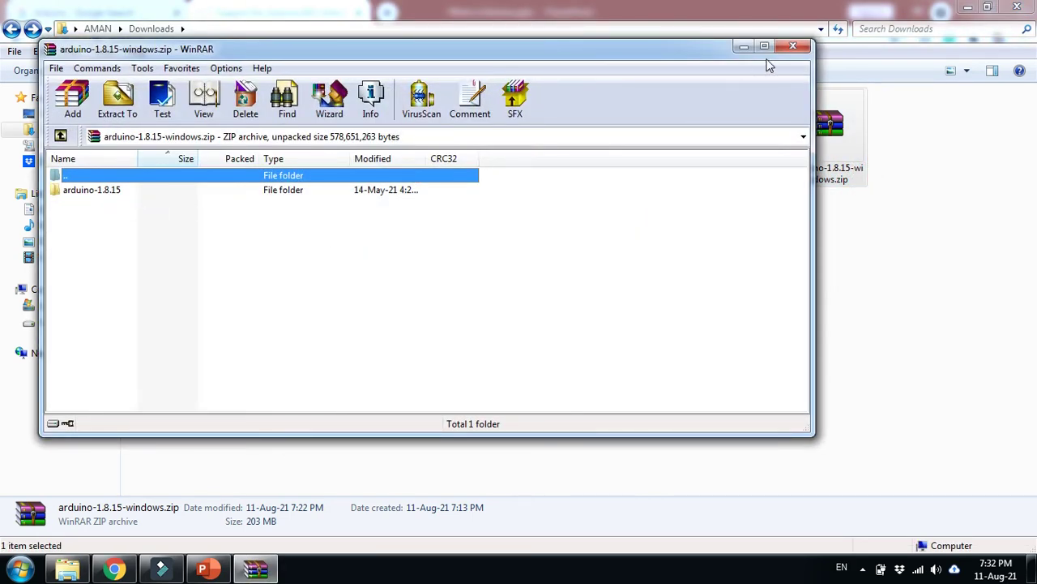
click(793, 51)
- Extract arduino-1.8.15-windows.zip directly into the Downloads folder
right_click(829, 167)
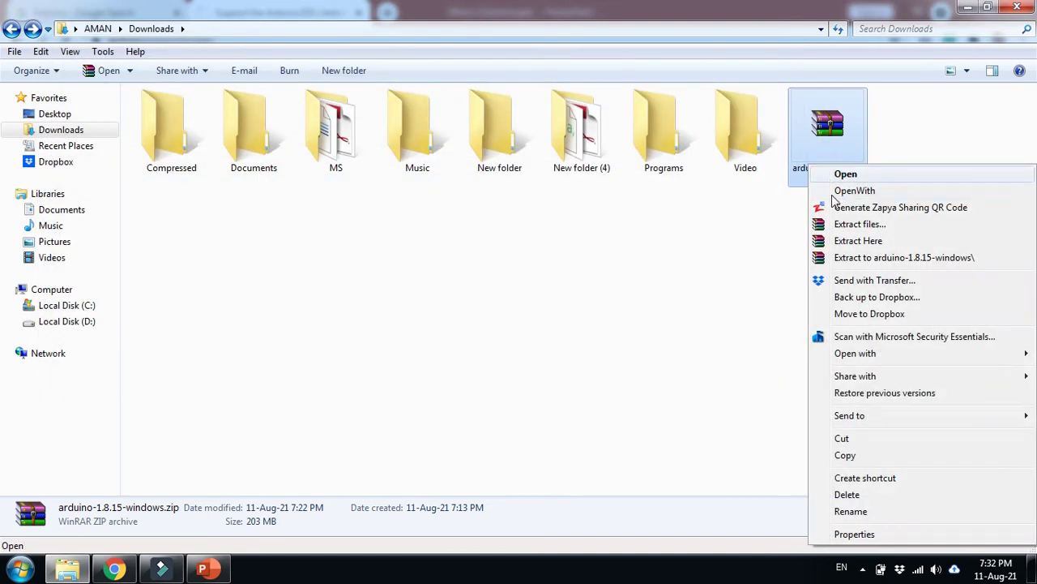
click(849, 240)
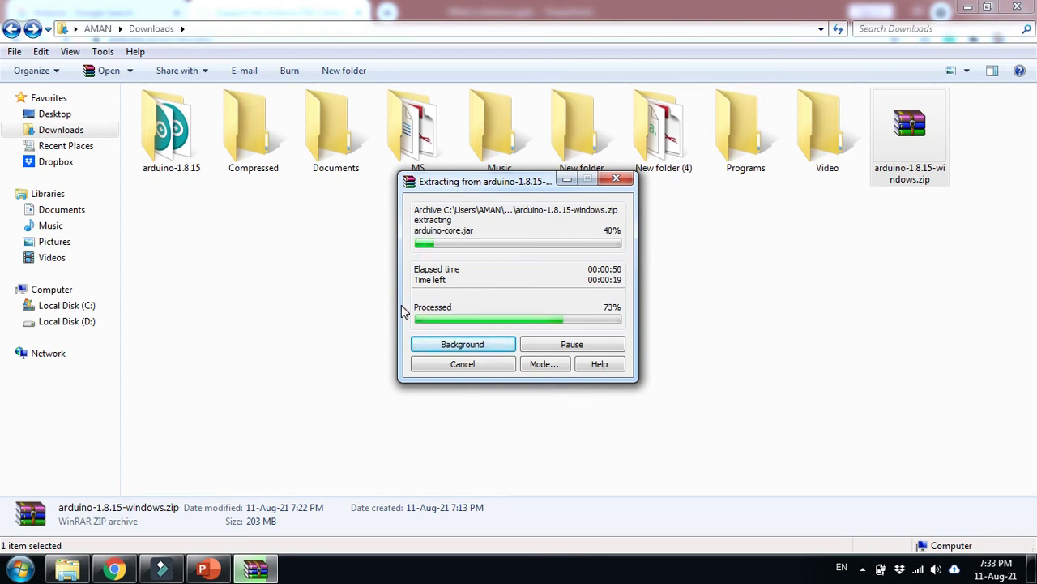
- Switch to Chrome and go back from the donation page to the Arduino software page
click(115, 569)
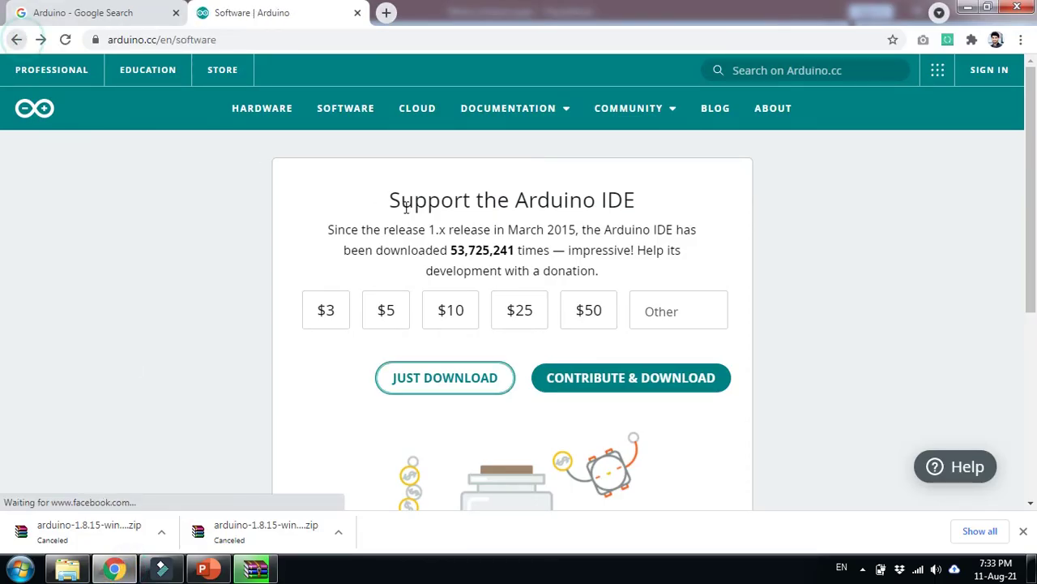
key(alt+Left)
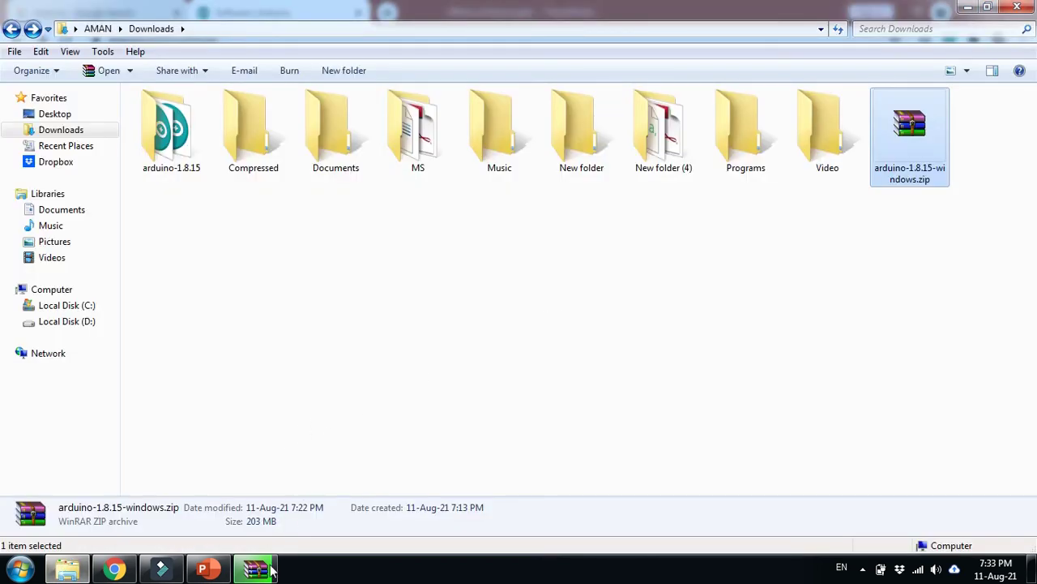
- Check the WinRAR extraction and refresh the Downloads folder listing
click(271, 572)
right_click(294, 265)
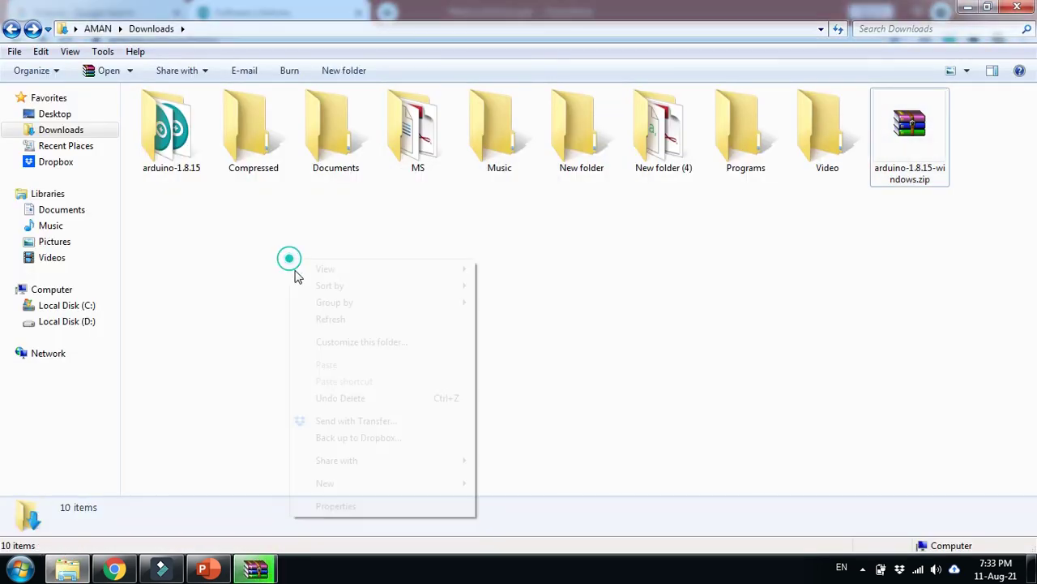
click(316, 321)
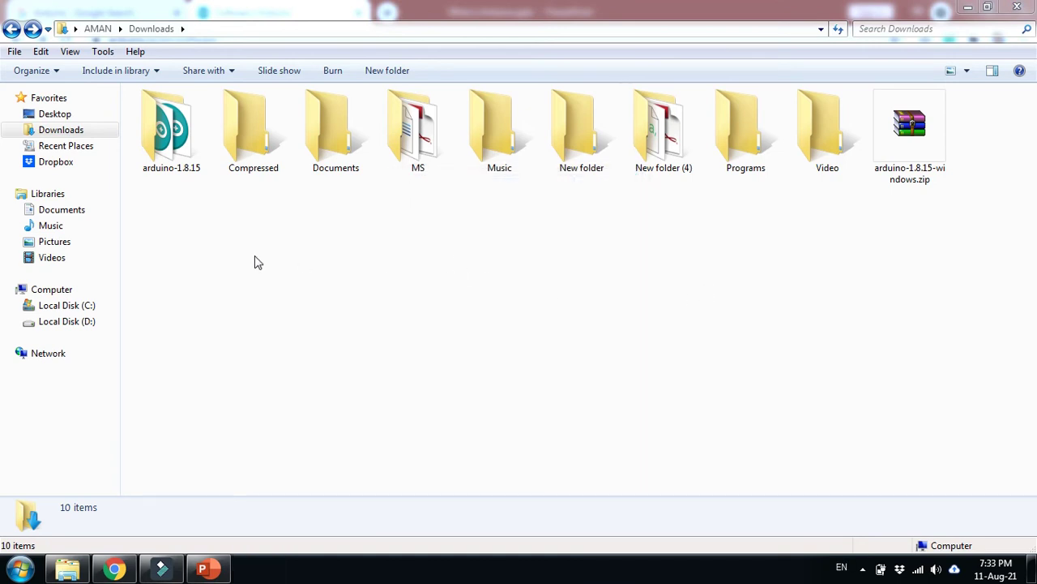
right_click(305, 258)
click(329, 309)
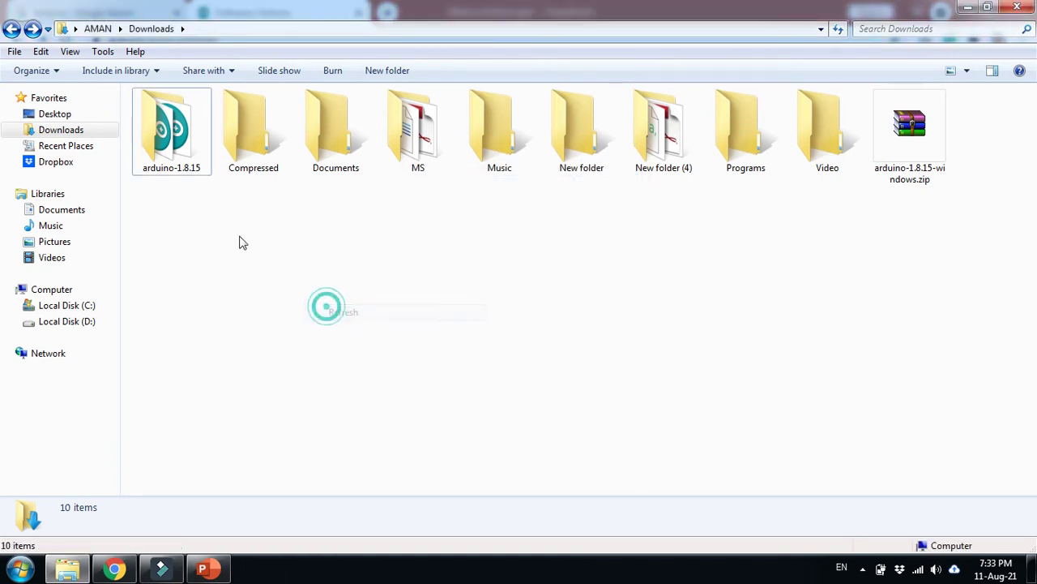
- Open the extracted arduino-1.8.15 folder and refresh its file listing
click(193, 159)
double_click(193, 159)
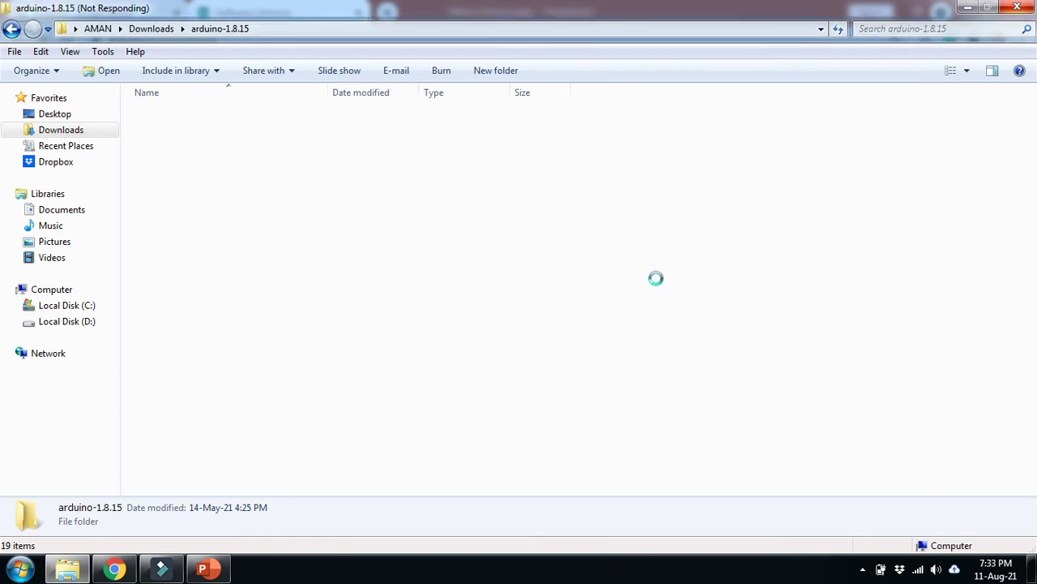
right_click(655, 283)
click(670, 290)
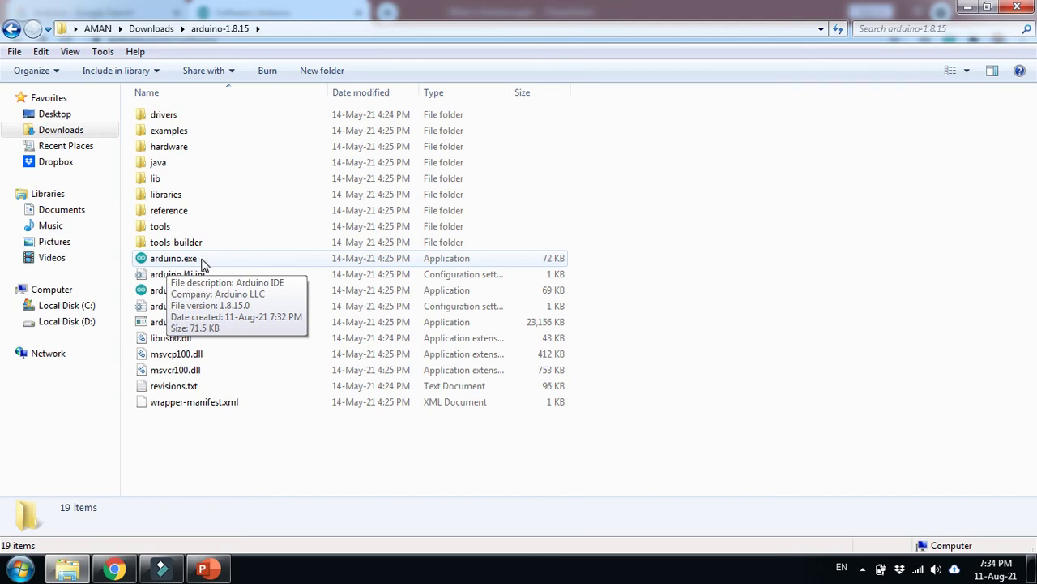
double_click(485, 257)
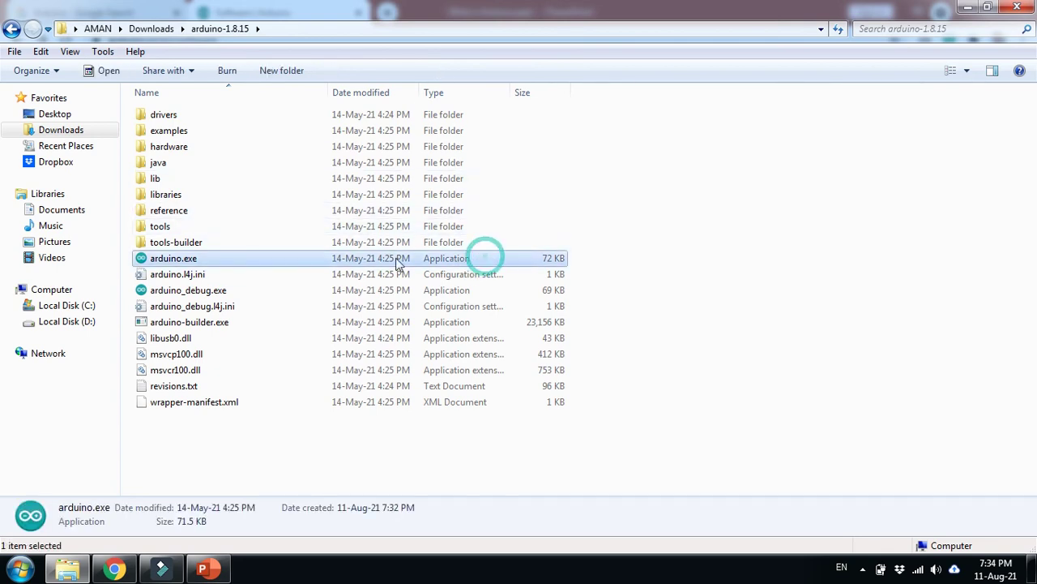
right_click(229, 262)
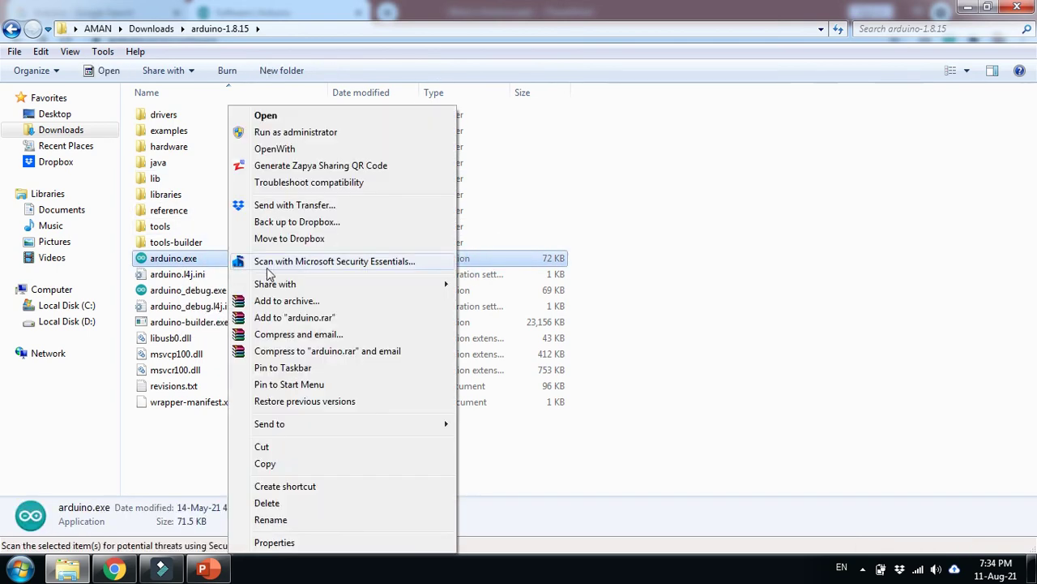
mouse_move(357, 430)
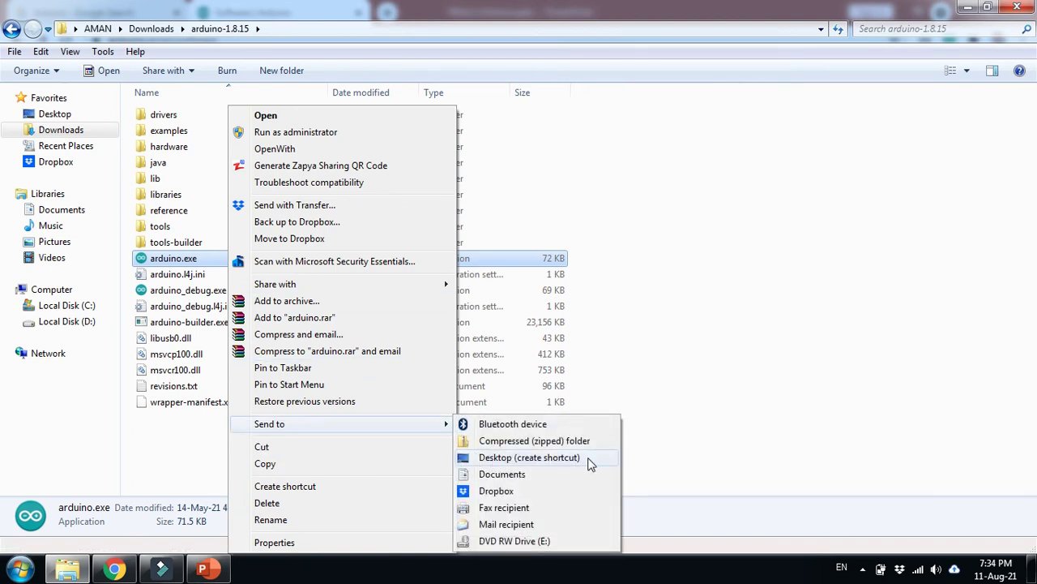
click(747, 415)
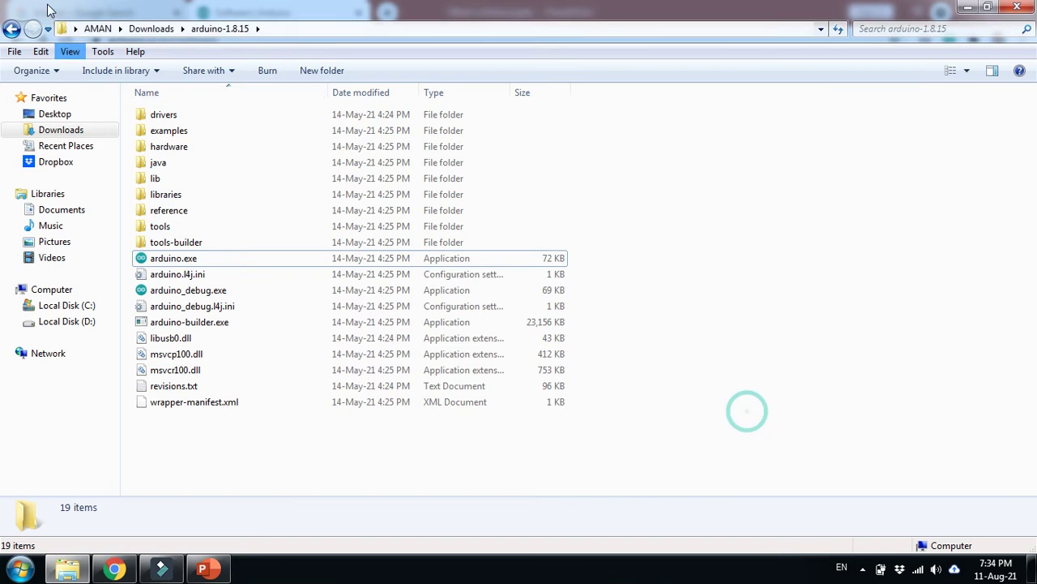
click(11, 28)
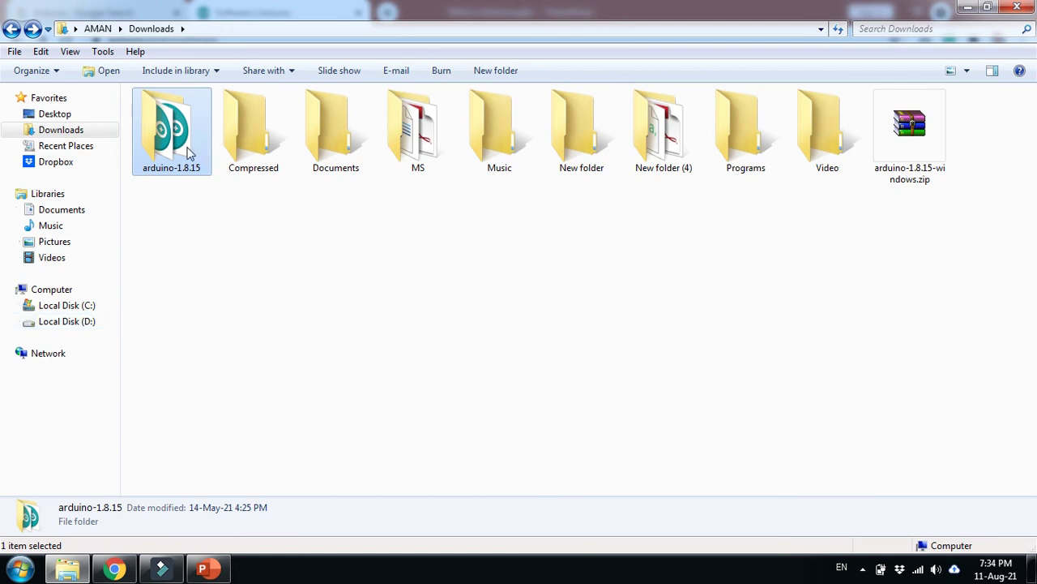
double_click(168, 155)
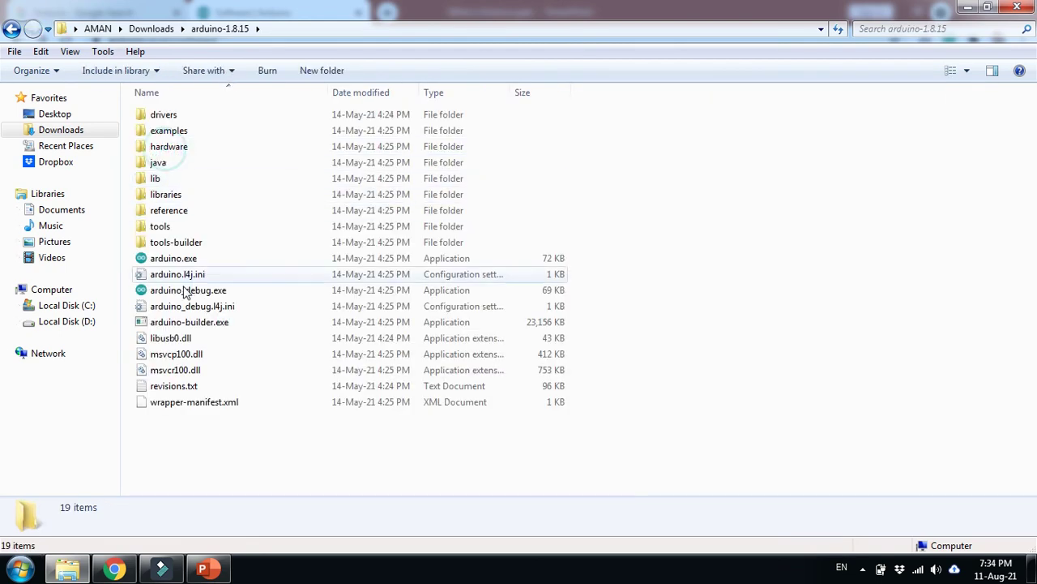
click(177, 259)
right_click(173, 260)
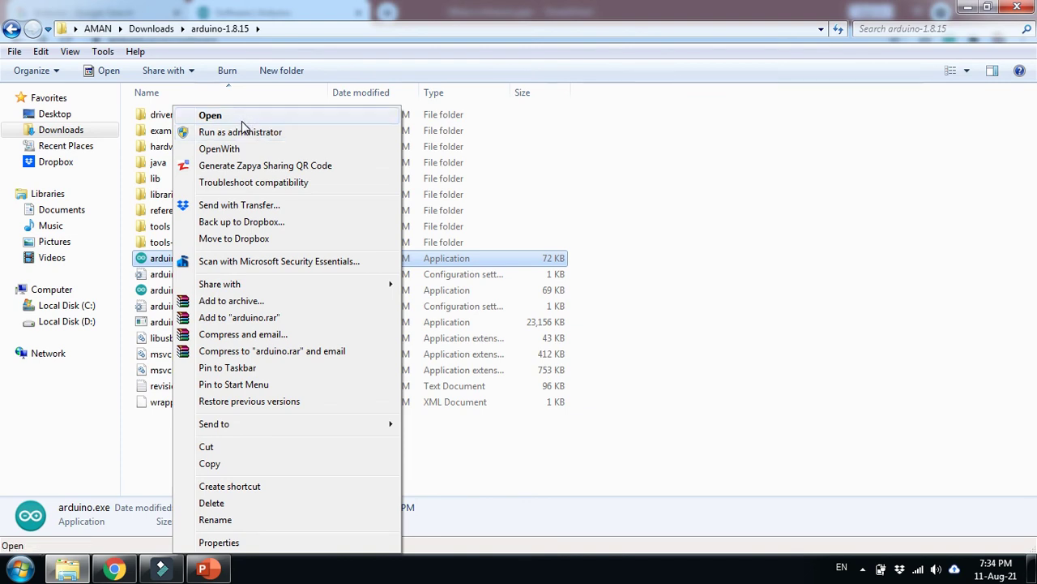
click(729, 217)
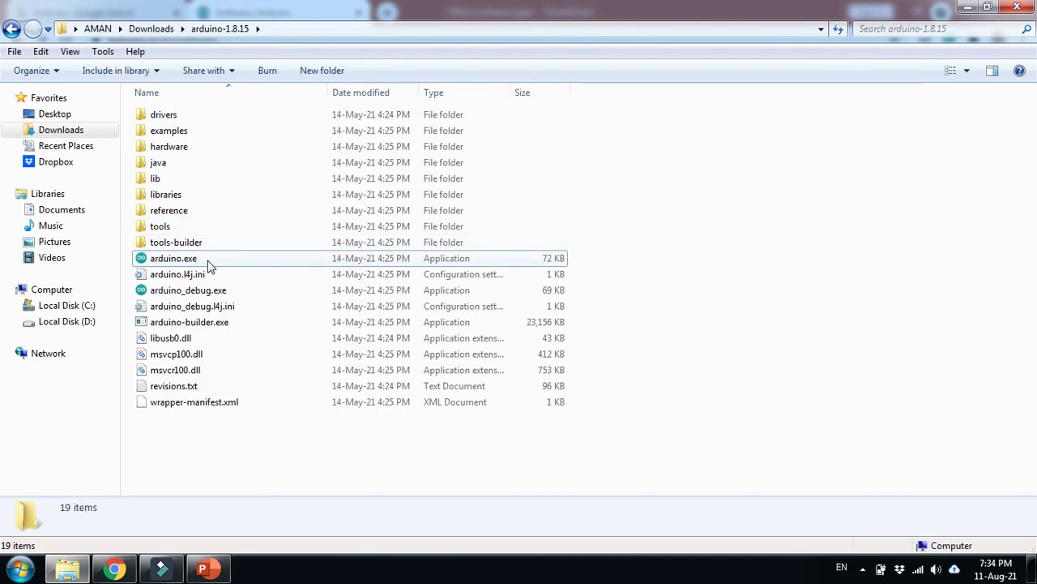
- Create a desktop shortcut for arduino.exe from the arduino-1.8.15 folder
click(172, 259)
right_click(172, 260)
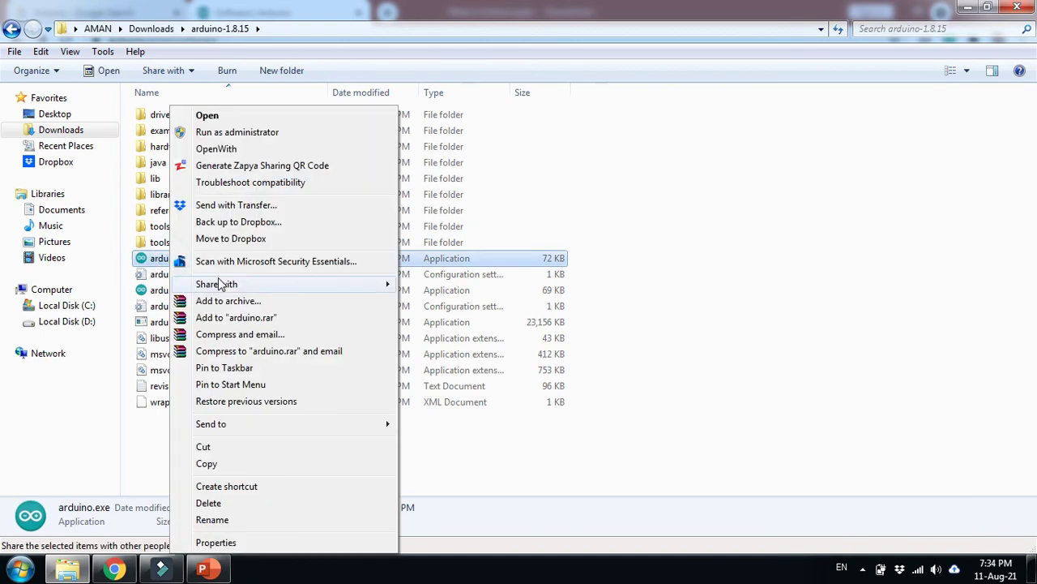
click(357, 424)
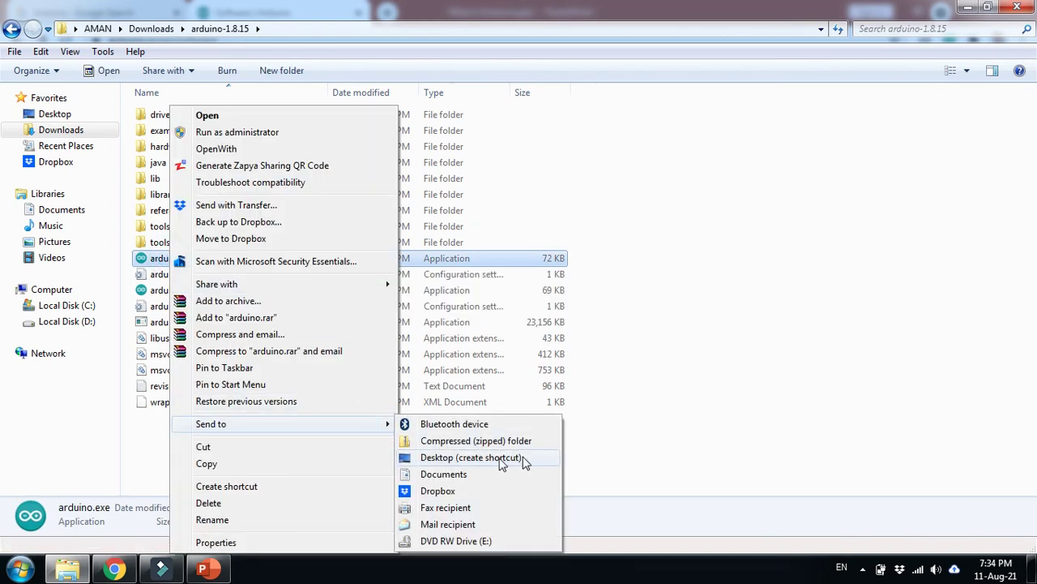
click(470, 457)
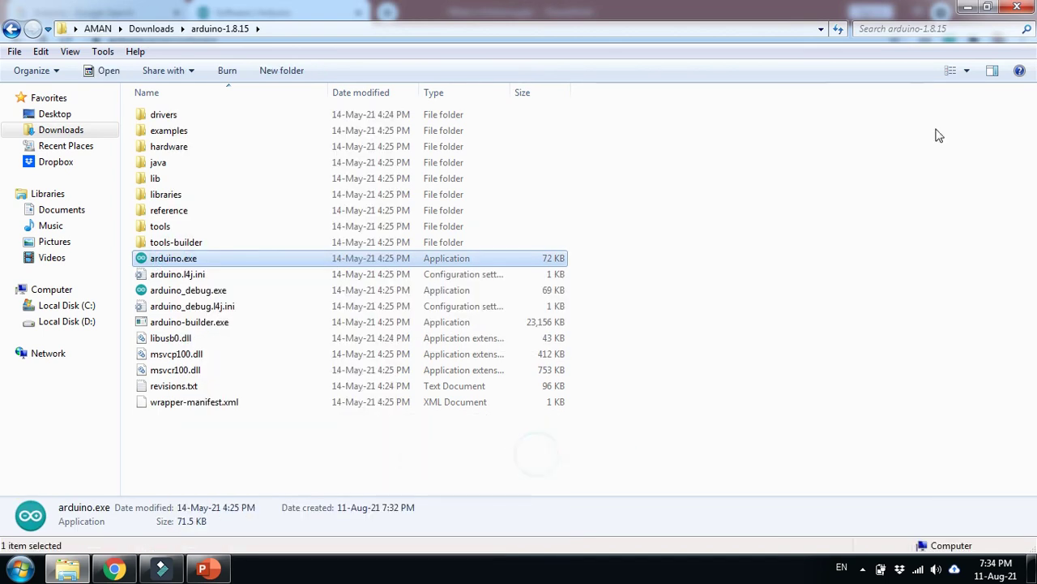
- Clear the open windows from the desktop and run Arduino from the "arduino.exe - Shortcut (2)" shortcut, accepting the unknown publisher
click(968, 7)
click(968, 8)
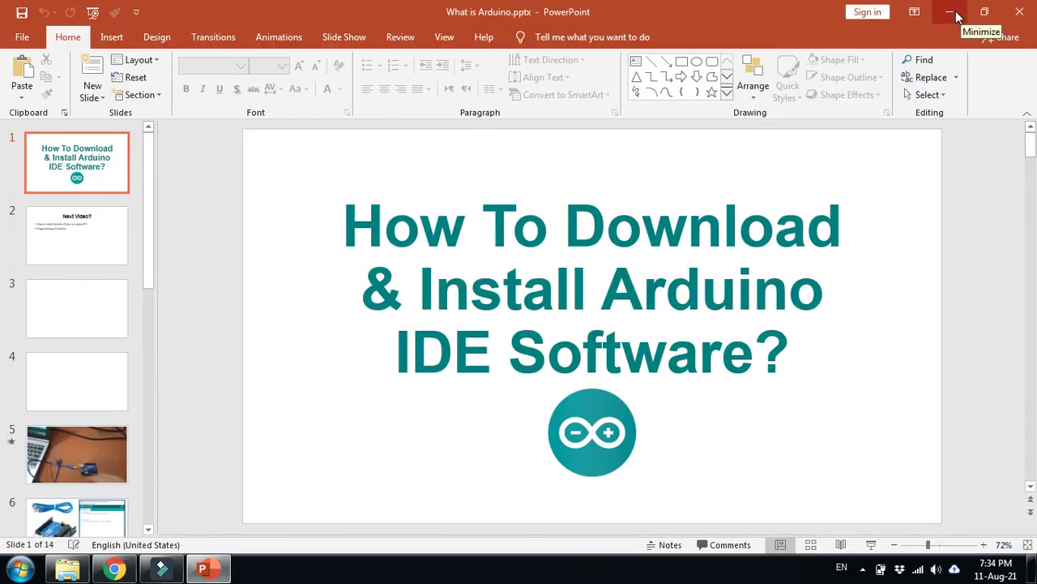
click(957, 8)
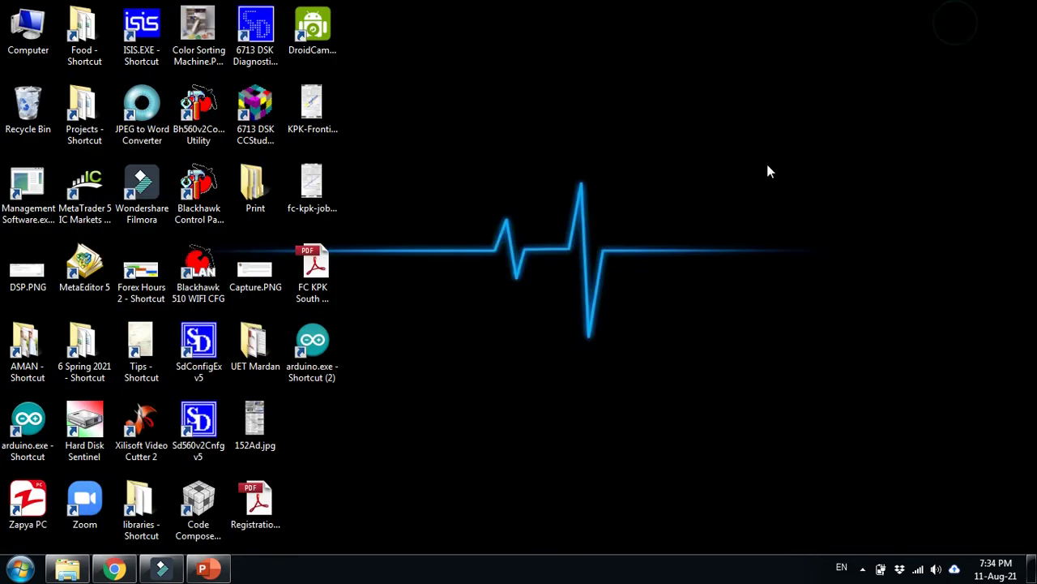
double_click(324, 359)
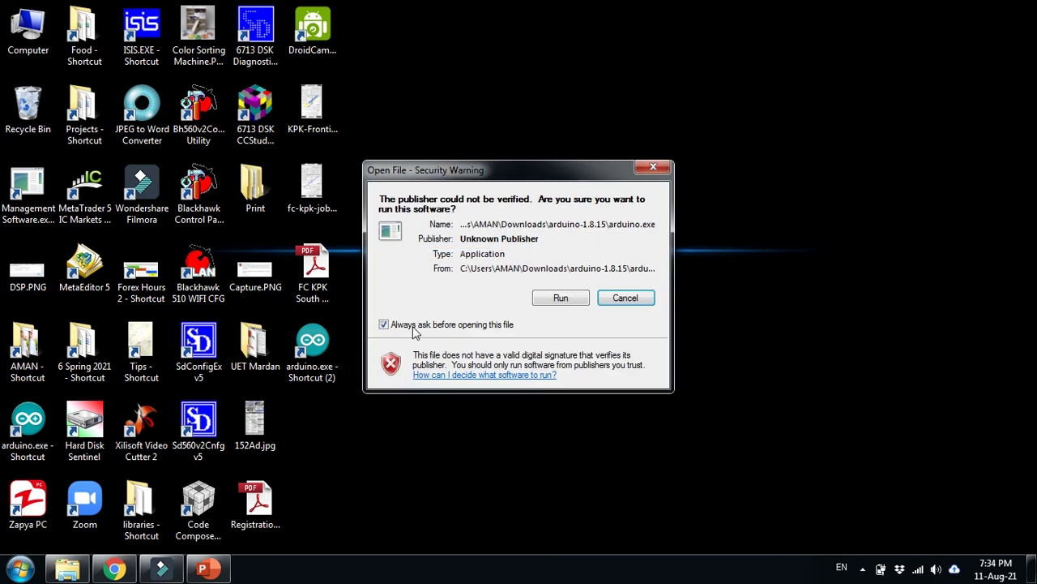
click(559, 300)
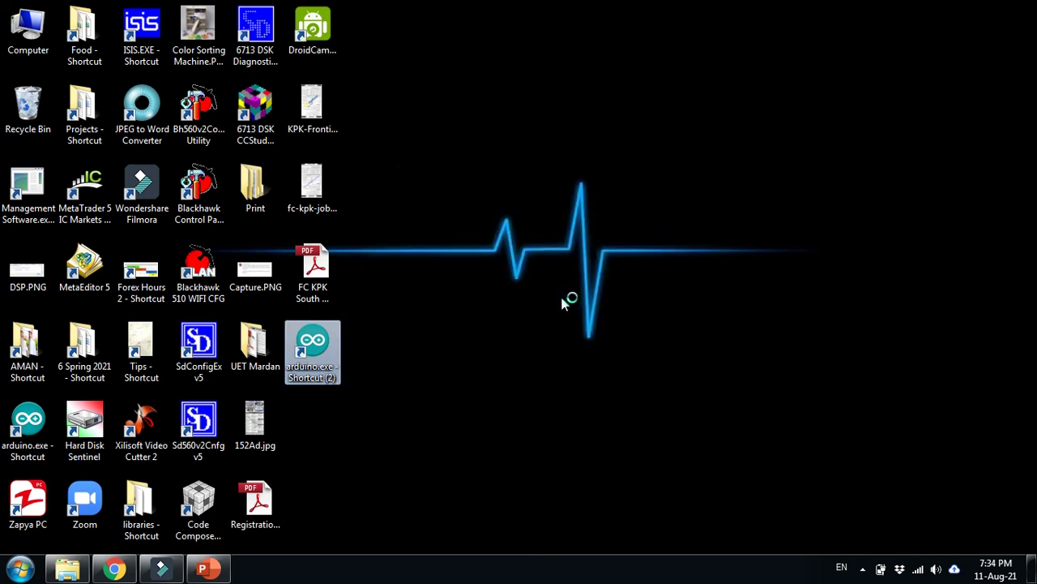
right_click(697, 89)
click(747, 152)
right_click(747, 151)
click(784, 210)
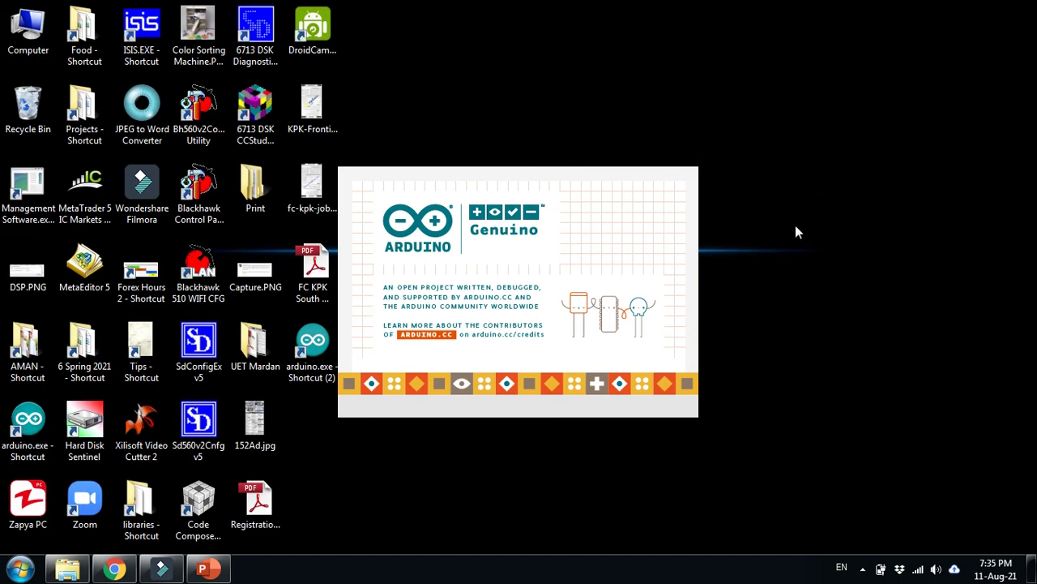
right_click(763, 98)
click(799, 157)
right_click(801, 153)
click(827, 216)
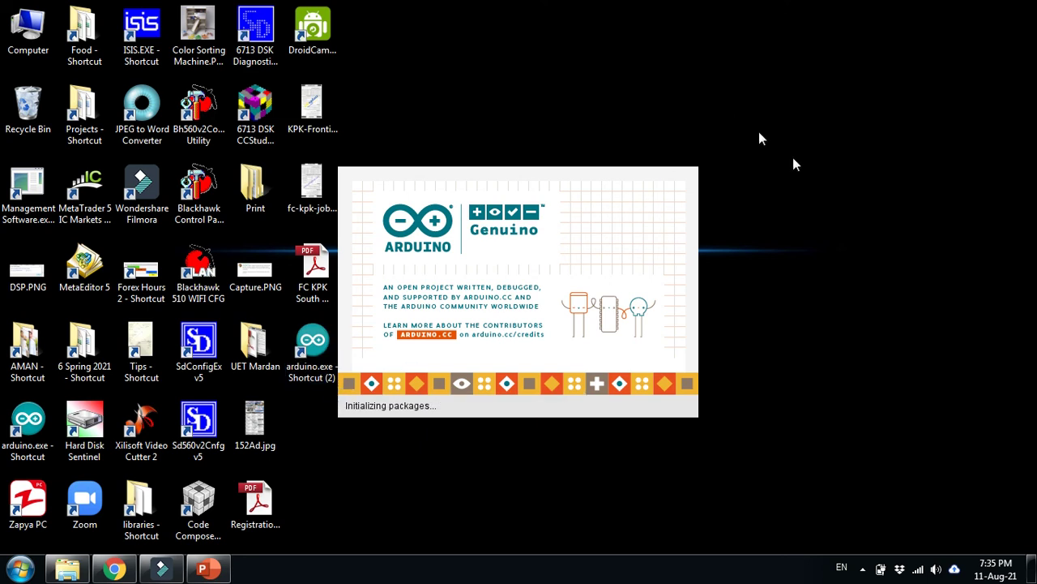
right_click(829, 144)
click(863, 199)
right_click(859, 203)
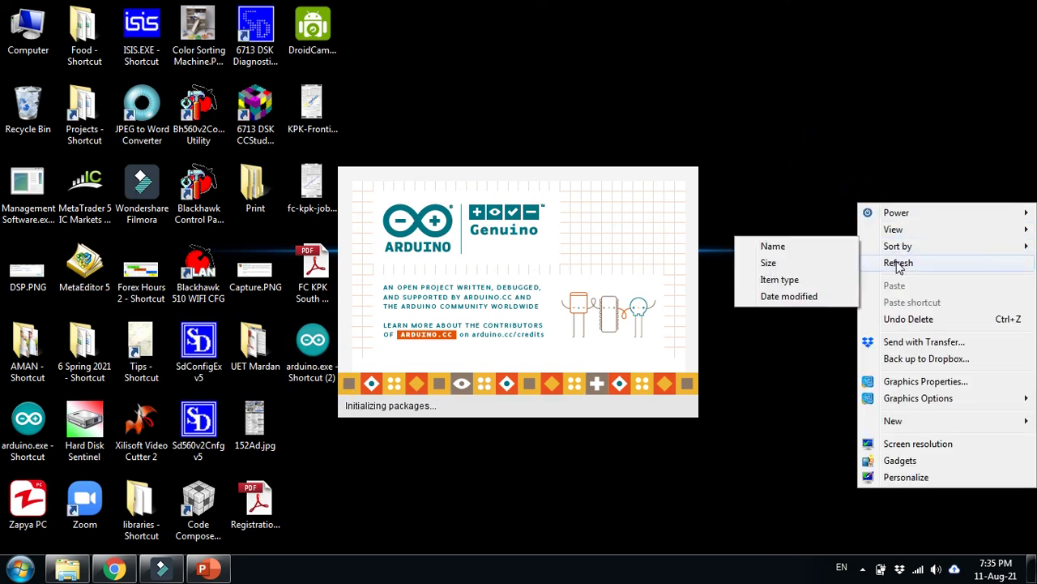
click(896, 264)
right_click(818, 109)
click(853, 167)
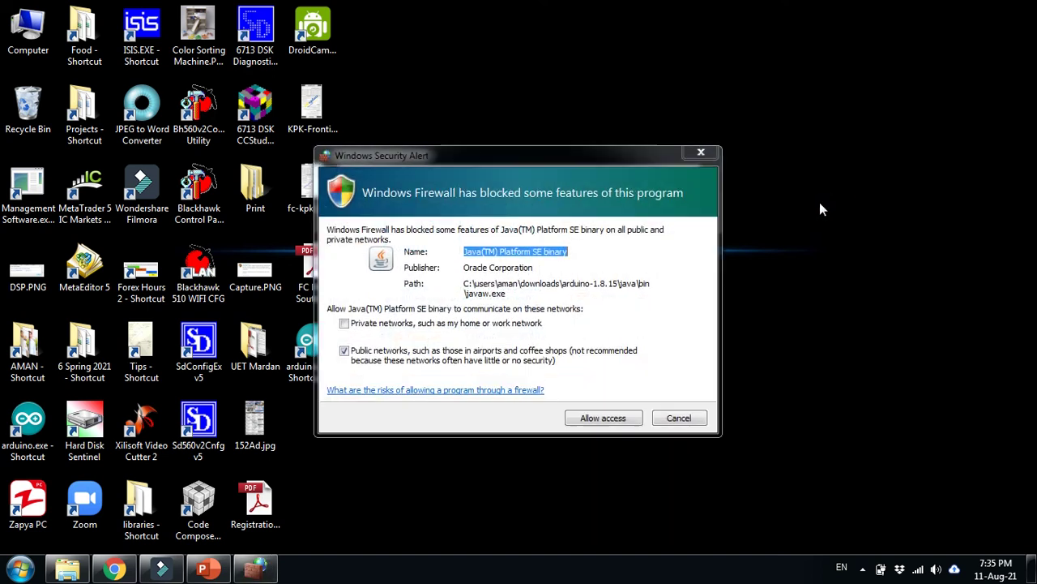
- Allow Java(TM) Platform SE binary to communicate on public networks through Windows Firewall
click(616, 411)
click(597, 413)
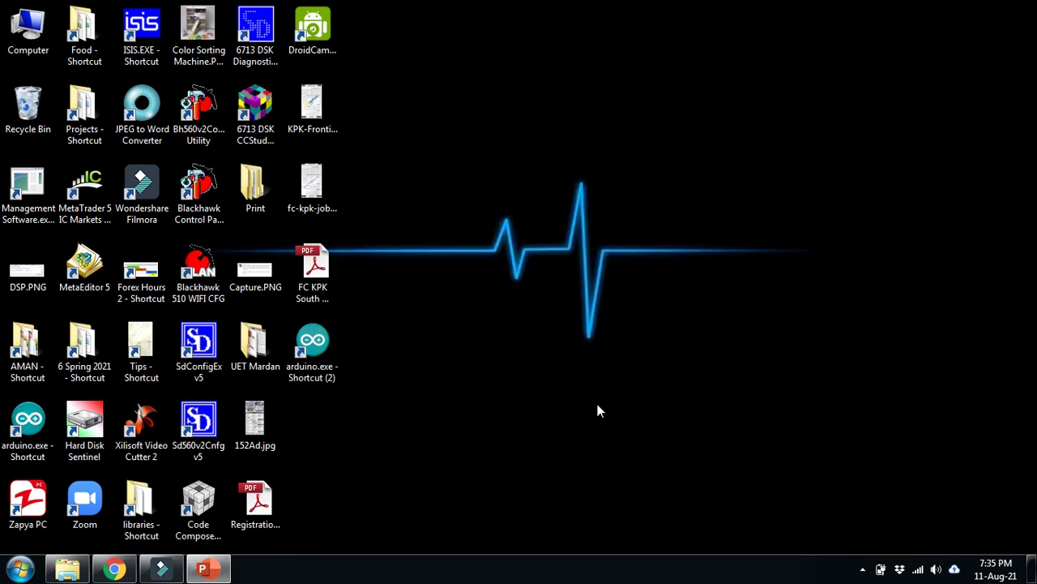
click(657, 72)
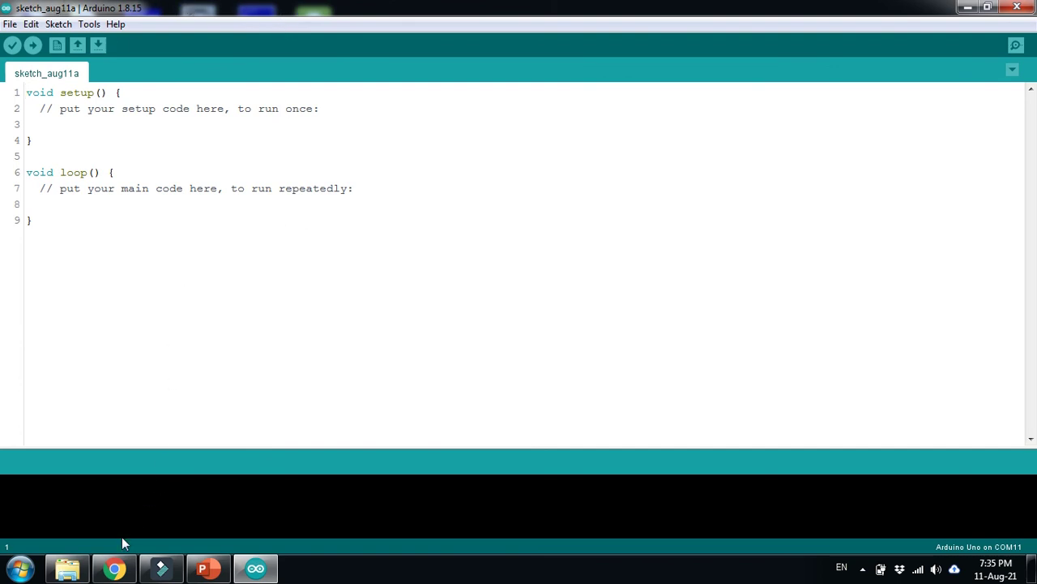
- Return to the Arduino sketch window after a brief switch to Chrome and enlarge the code text by one increment
click(115, 569)
click(255, 568)
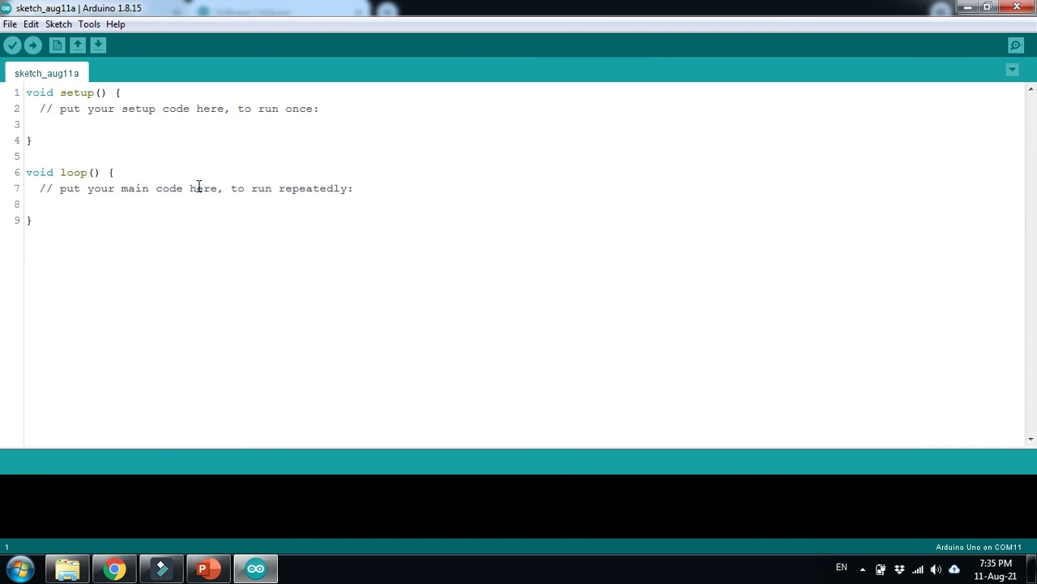
key(ctrl+plus)
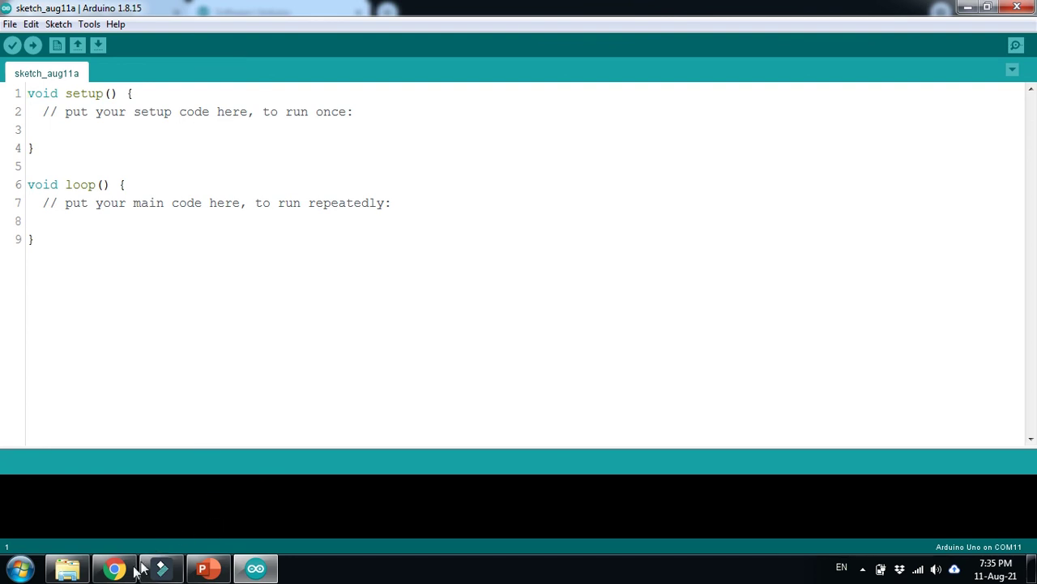
- Switch to PowerPoint, start the slide show of What is Arduino.pptx from the title slide and advance to the "Next Video?" slide
click(207, 570)
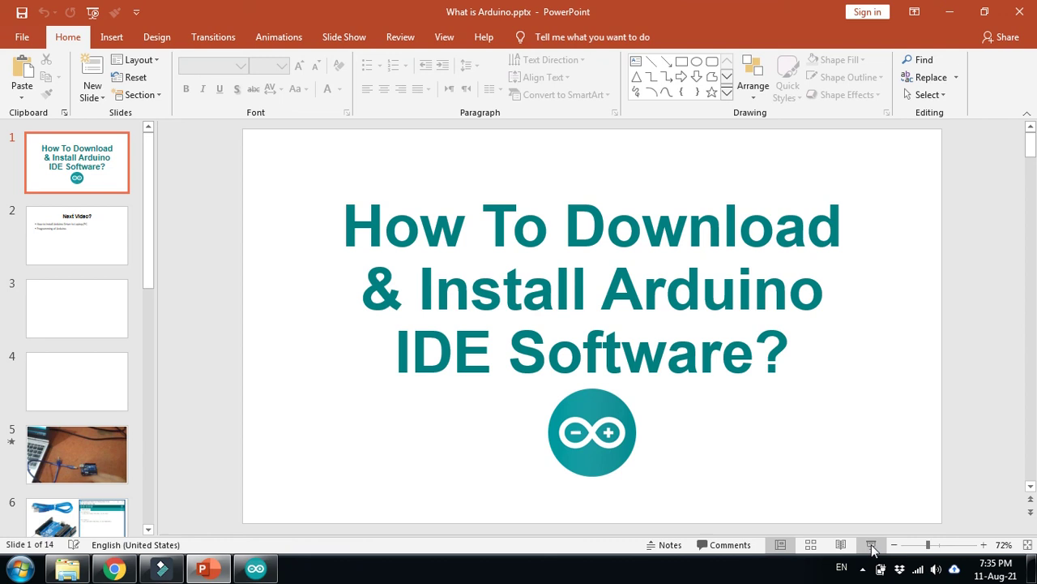
click(871, 545)
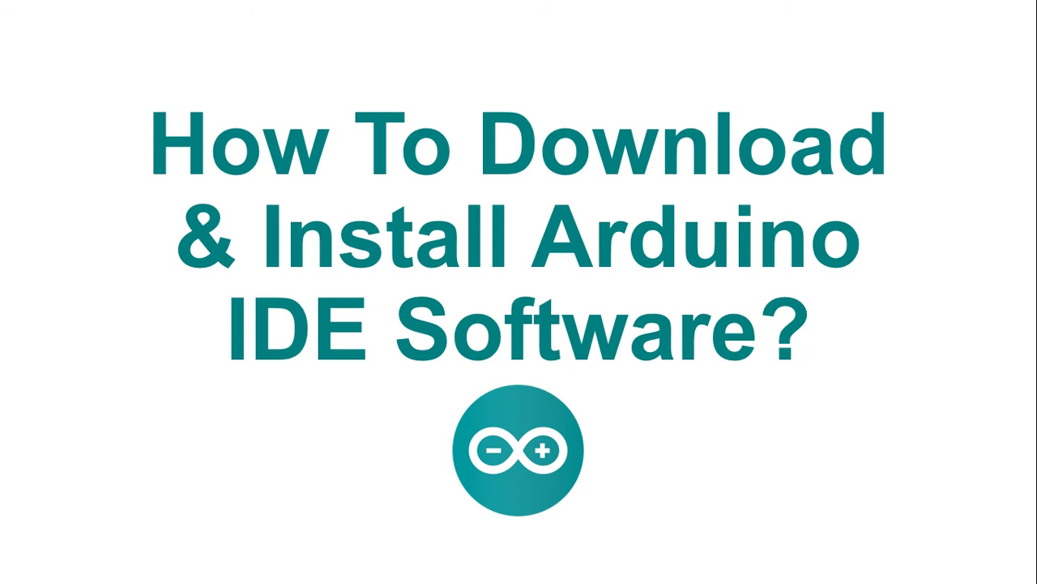
key(Right)
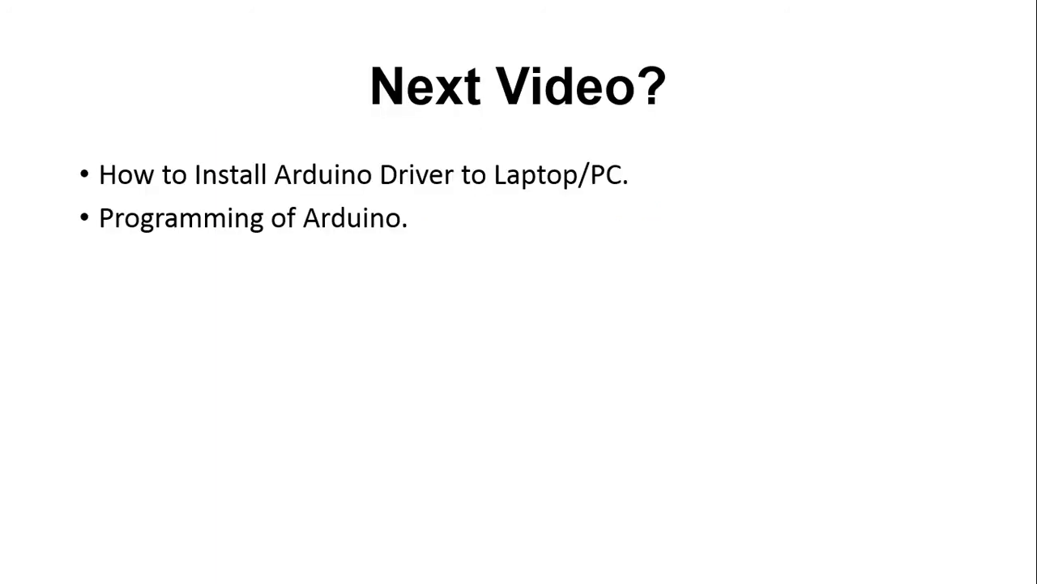
- Turn on the laser pointer for the "Next Video?" slide
right_click(243, 311)
mouse_move(347, 471)
click(411, 424)
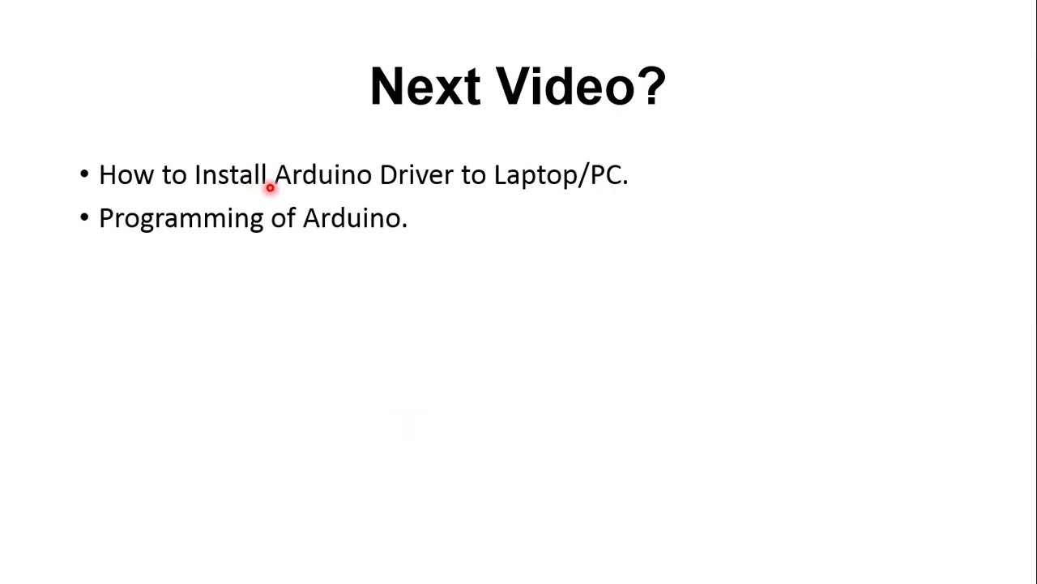